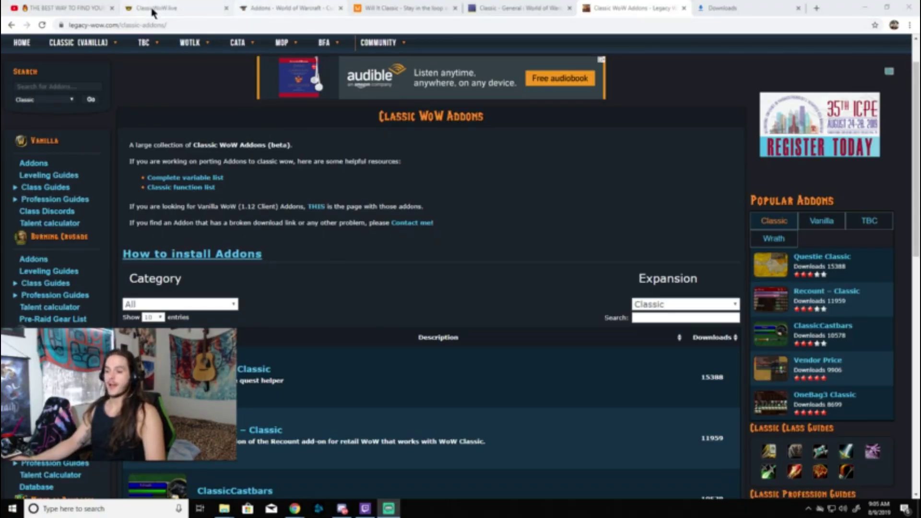
Browse CurseForge's World of Warcraft addons filtered to WoW Classic, then go to Will It Classic.
{"action": "left_click", "coordinate": [264, 13]}
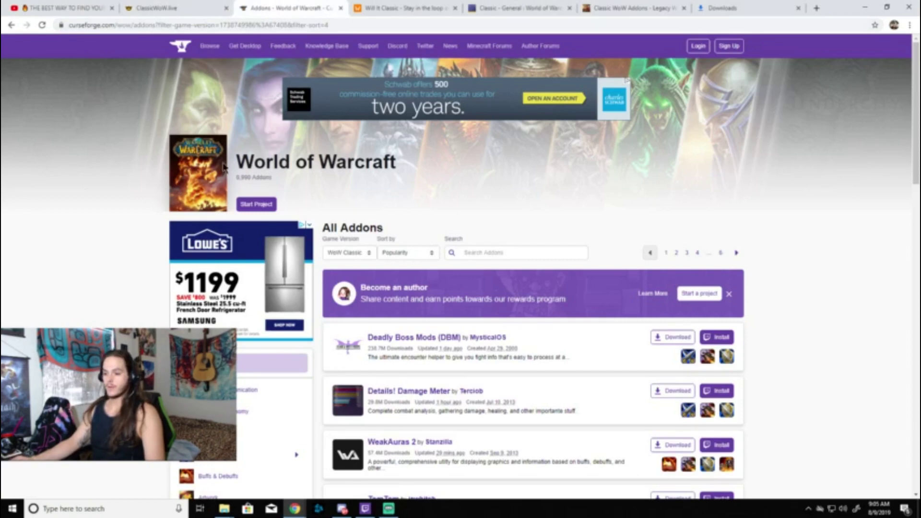
{"action": "left_click", "coordinate": [367, 254]}
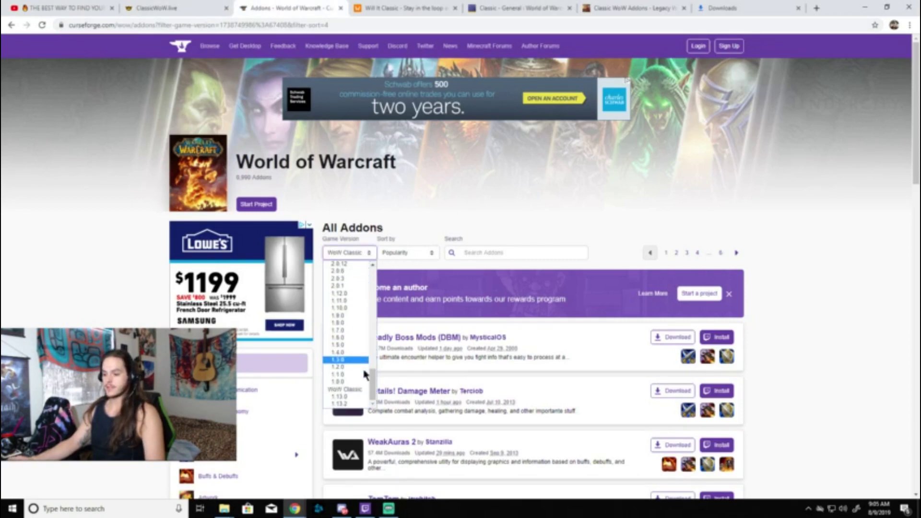
{"action": "left_click", "coordinate": [693, 193]}
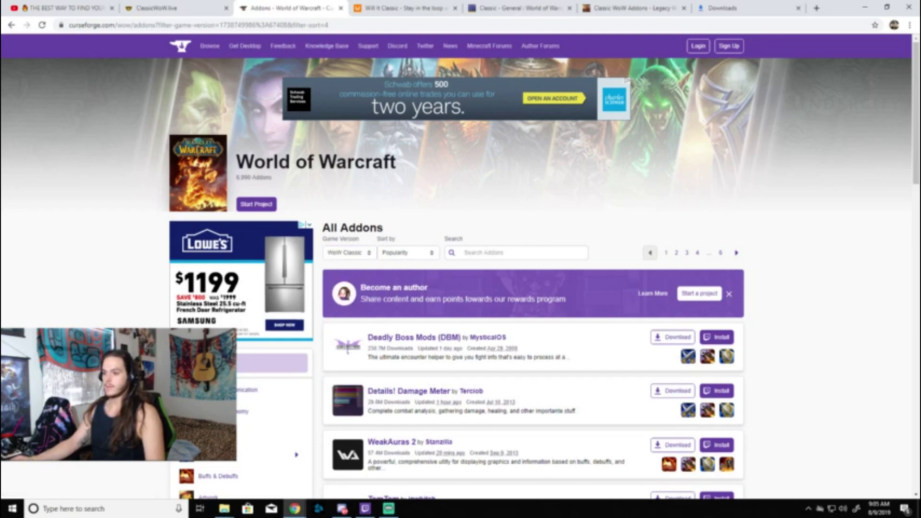
{"action": "left_click", "coordinate": [430, 7]}
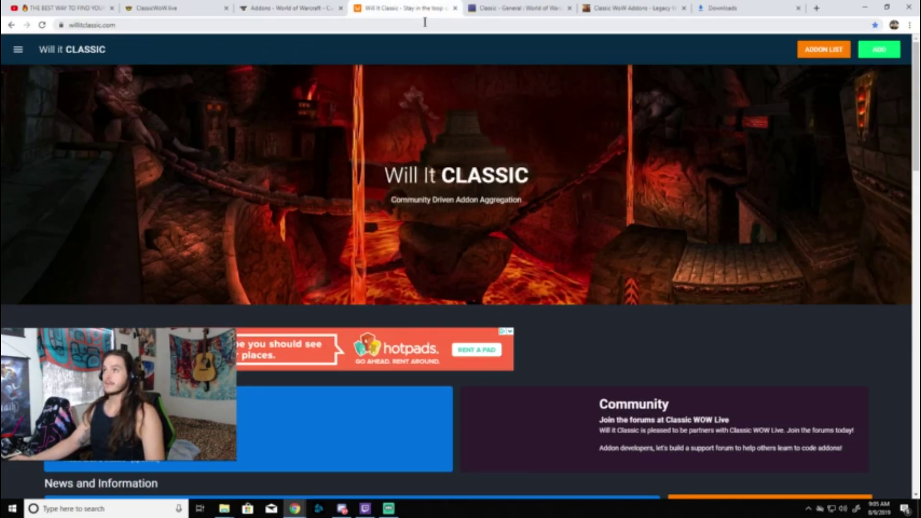
Skim the willitclassic.com homepage updates, then switch to WoWInterface's Classic - General addon list.
{"action": "scroll", "coordinate": [453, 246], "scroll_direction": "down", "scroll_amount": 3}
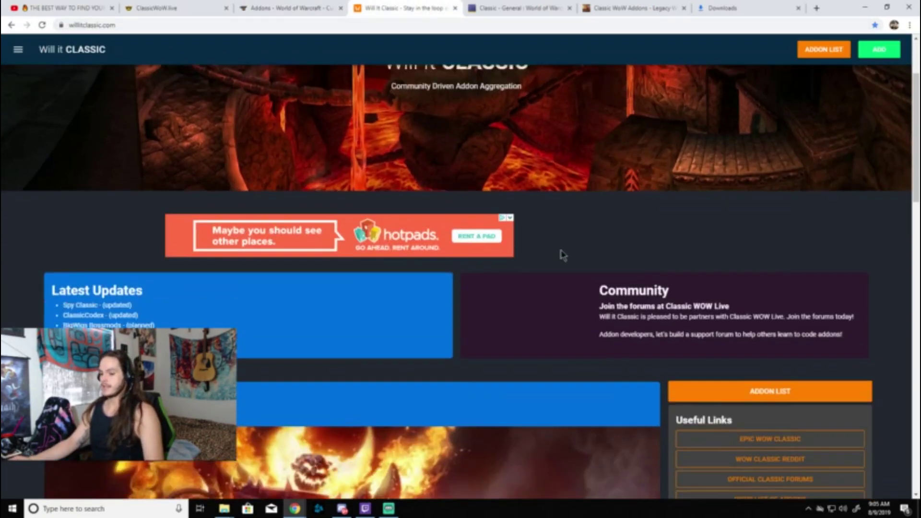
{"action": "scroll", "coordinate": [247, 182], "scroll_direction": "up", "scroll_amount": 3}
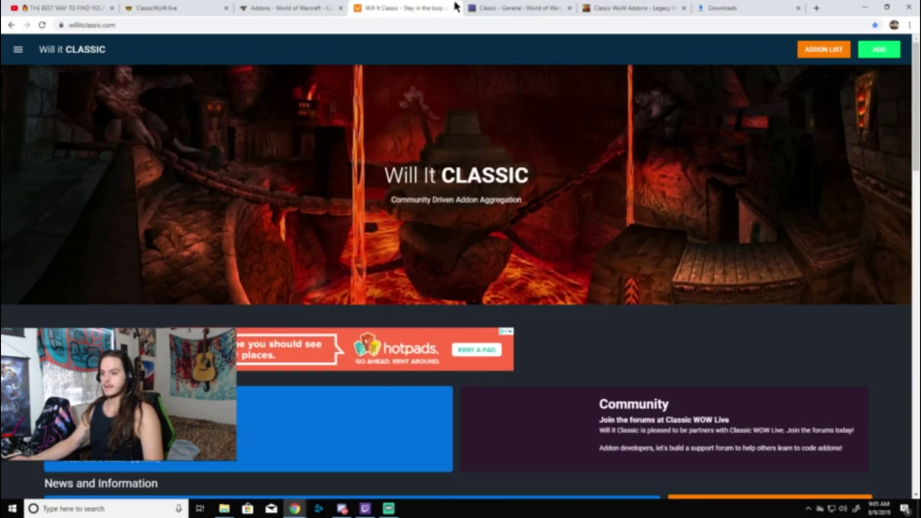
{"action": "left_click", "coordinate": [522, 9]}
{"action": "scroll", "coordinate": [37, 107], "scroll_direction": "up", "scroll_amount": 15}
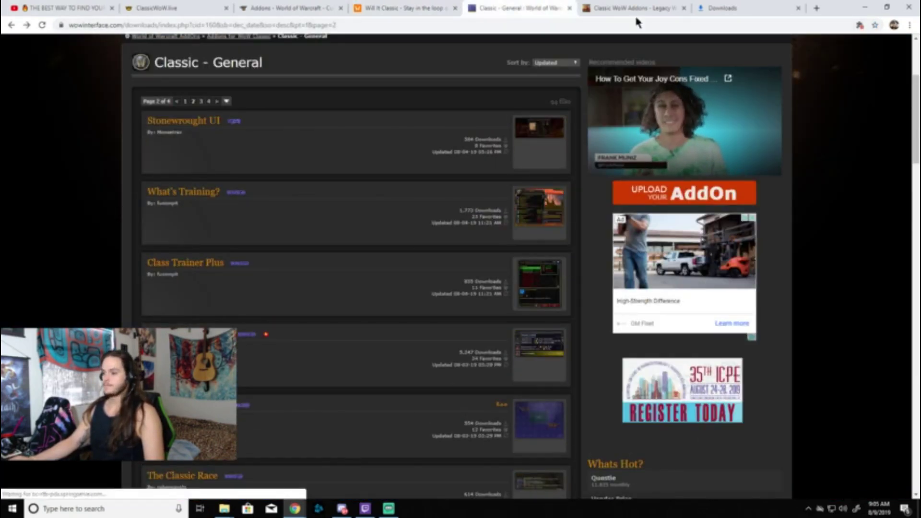
Look over Legacy-WoW's Classic WoW Addons page and Classic (Vanilla) menu, then return to WoWInterface.
{"action": "left_click", "coordinate": [639, 11]}
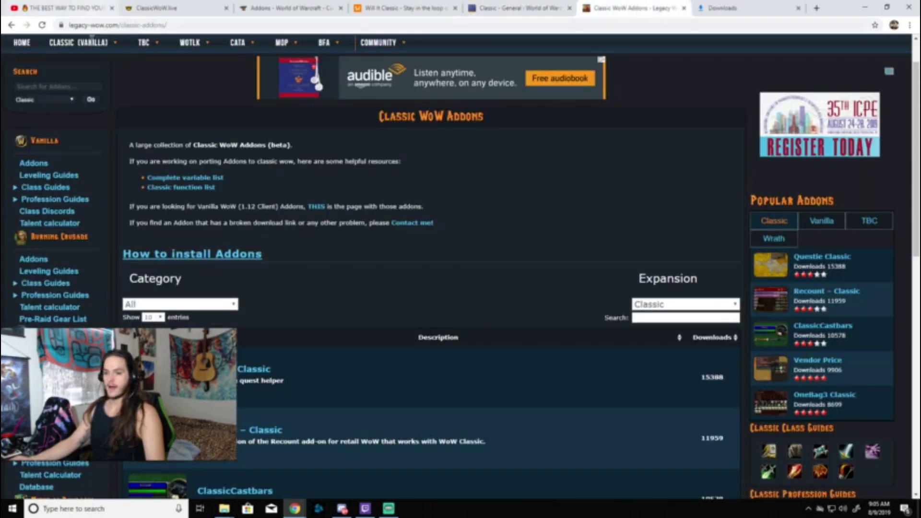
{"action": "mouse_move", "coordinate": [110, 43]}
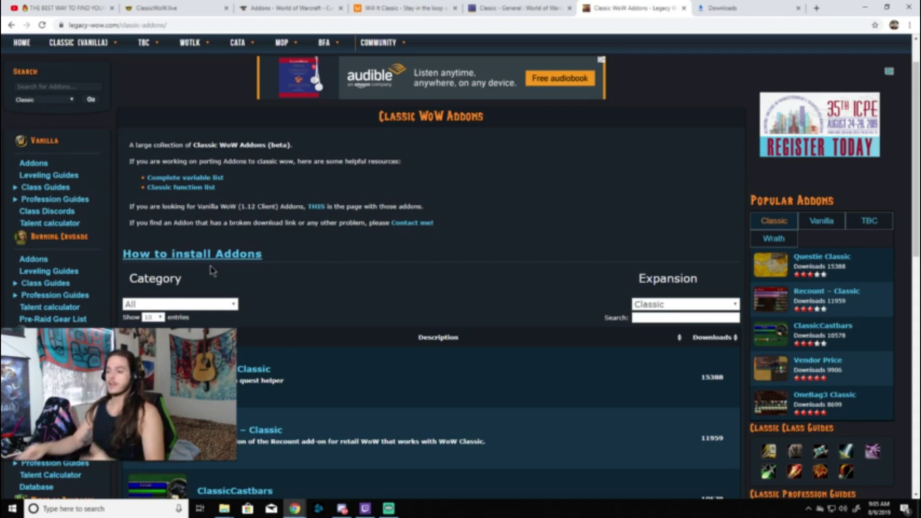
{"action": "left_click", "coordinate": [513, 15]}
Find Questie in the Classic - General list and download its v4.0.5 zip.
{"action": "scroll", "coordinate": [355, 240], "scroll_direction": "down", "scroll_amount": 10}
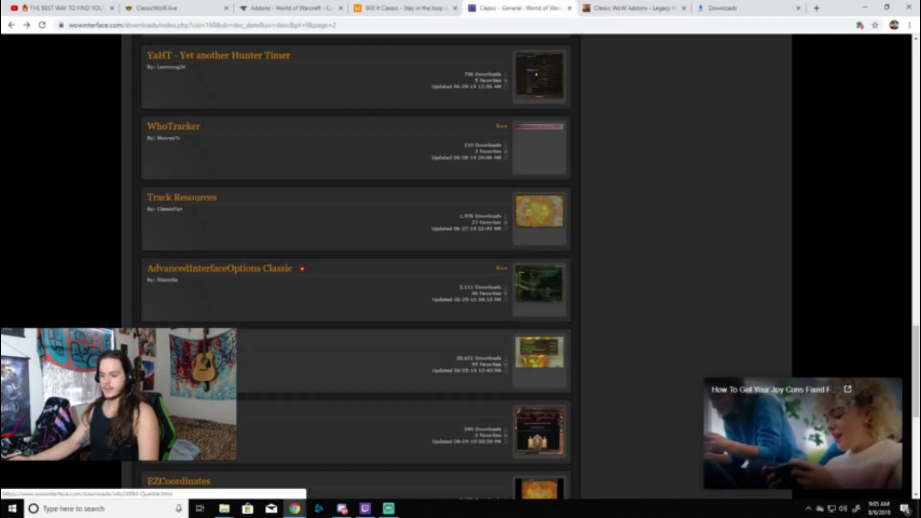
{"action": "left_click", "coordinate": [173, 339]}
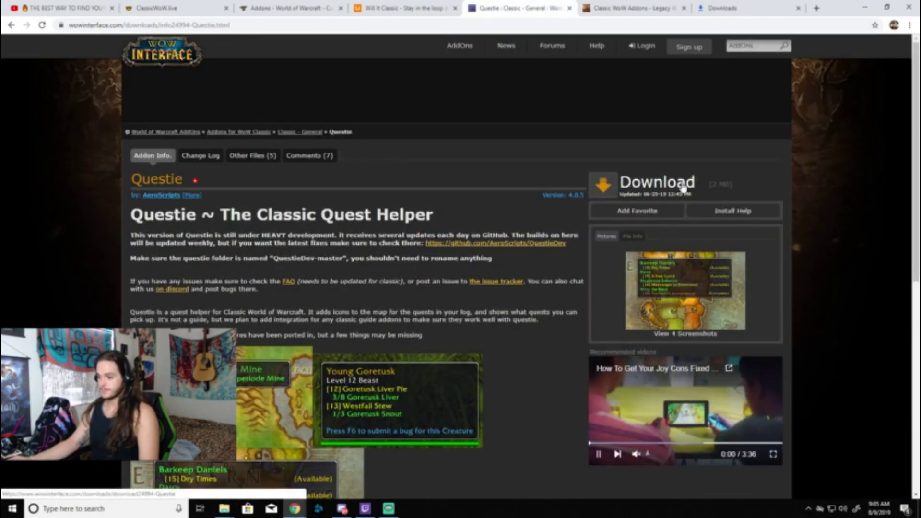
{"action": "left_click", "coordinate": [612, 181]}
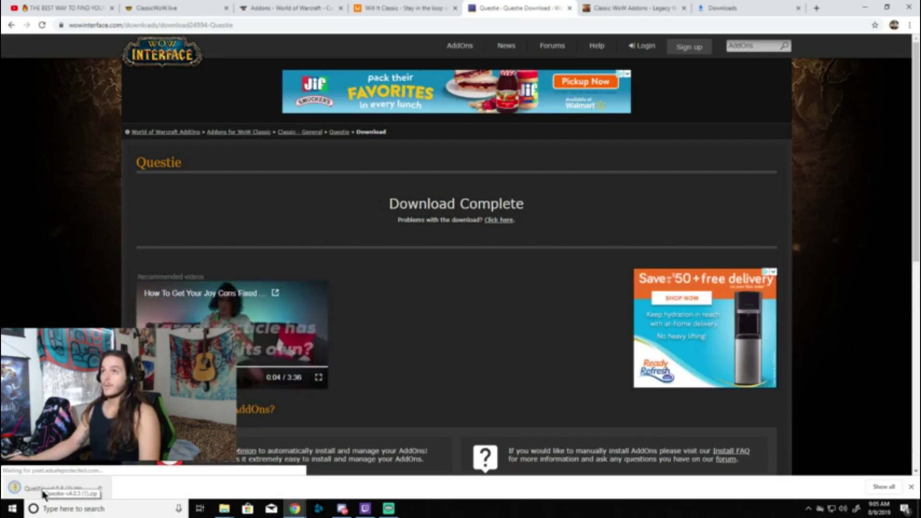
Extract all files from the Questie zip into Desktop\Classic Addons, creating QuestieDev-master.
{"action": "left_click", "coordinate": [59, 494]}
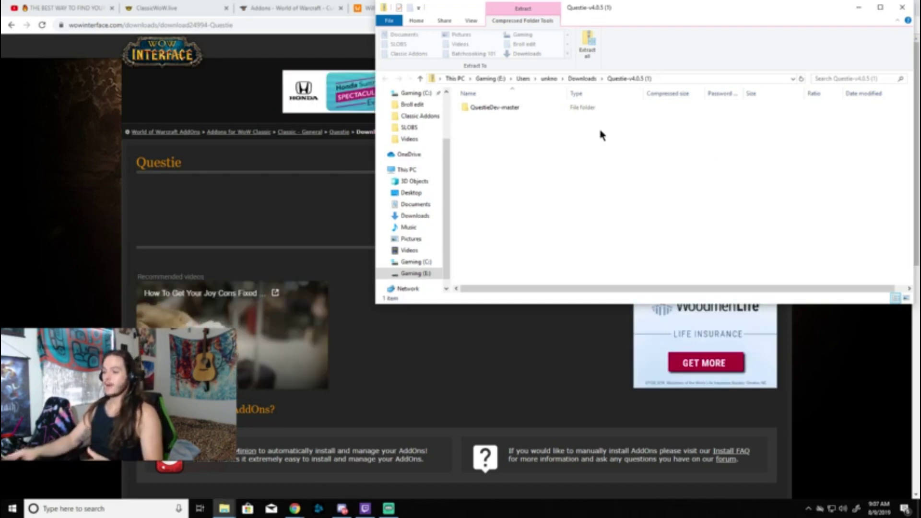
{"action": "left_click", "coordinate": [595, 56]}
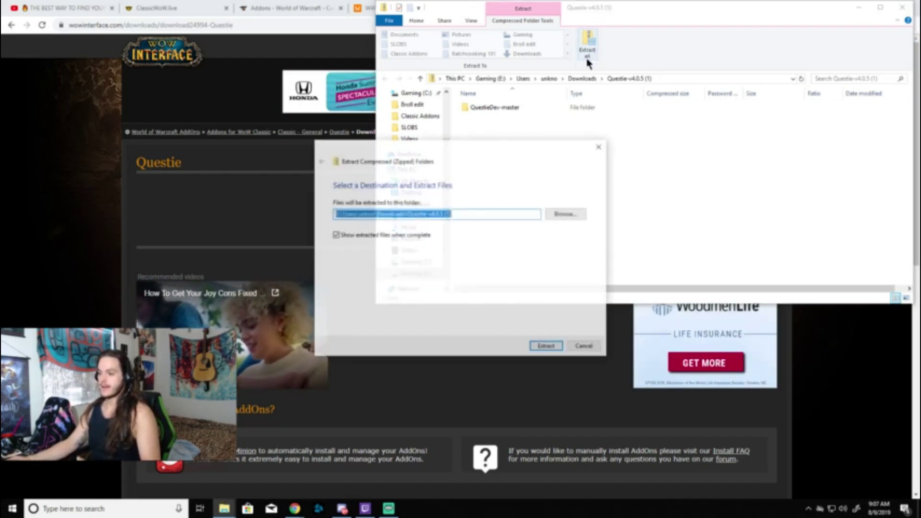
{"action": "left_click", "coordinate": [562, 212]}
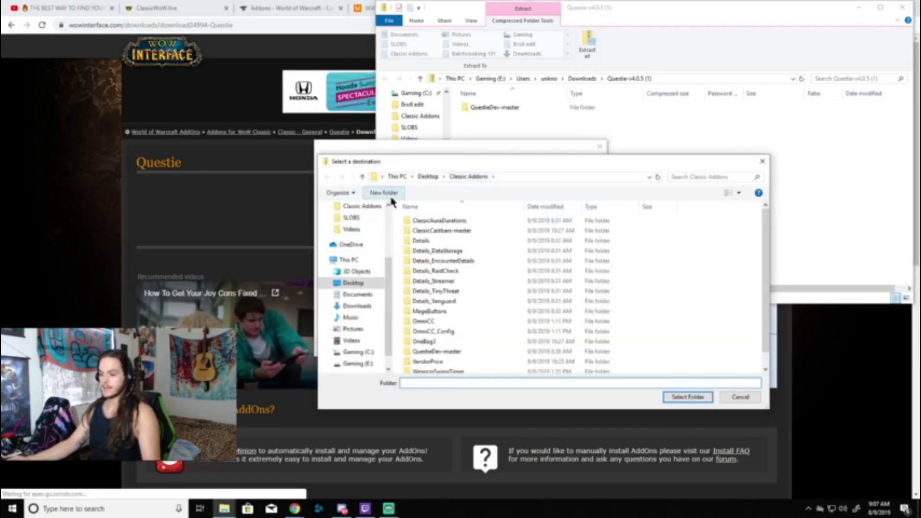
{"action": "scroll", "coordinate": [362, 221], "scroll_direction": "up", "scroll_amount": 3}
{"action": "left_click", "coordinate": [358, 225]}
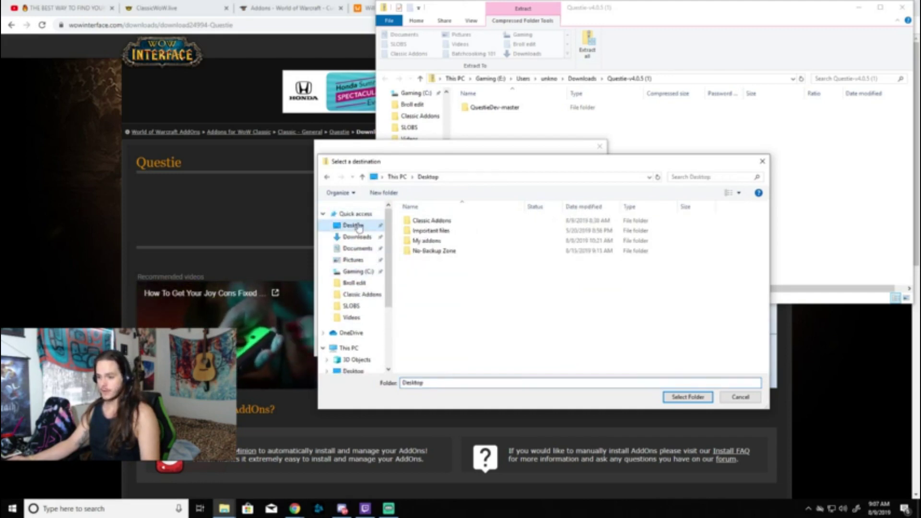
{"action": "left_click", "coordinate": [436, 224]}
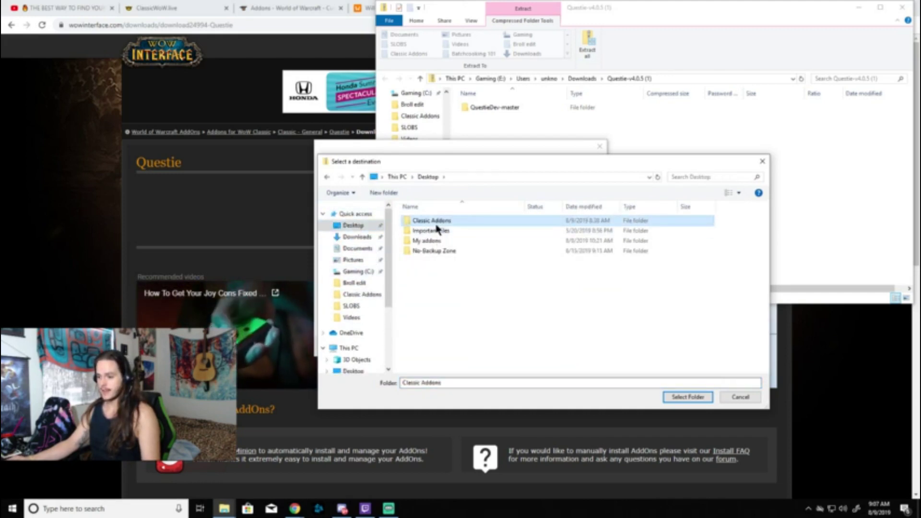
{"action": "left_click", "coordinate": [689, 398]}
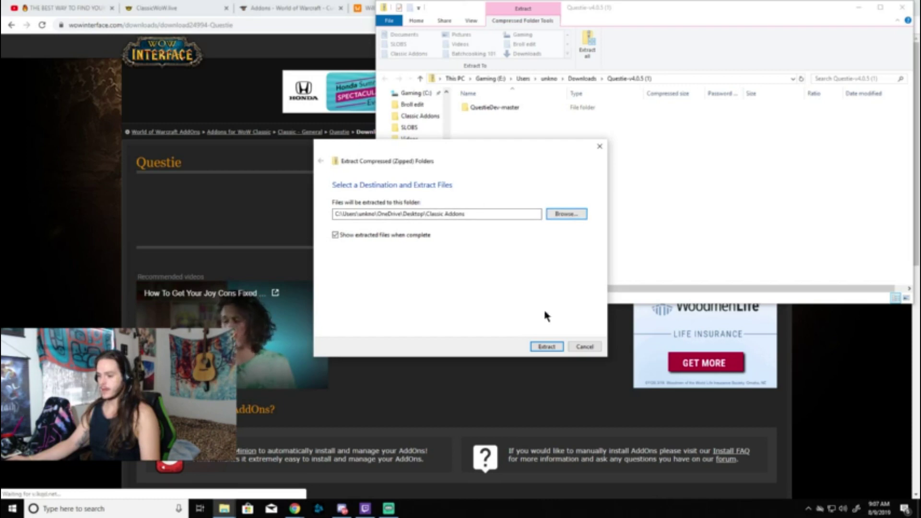
{"action": "left_click", "coordinate": [551, 347]}
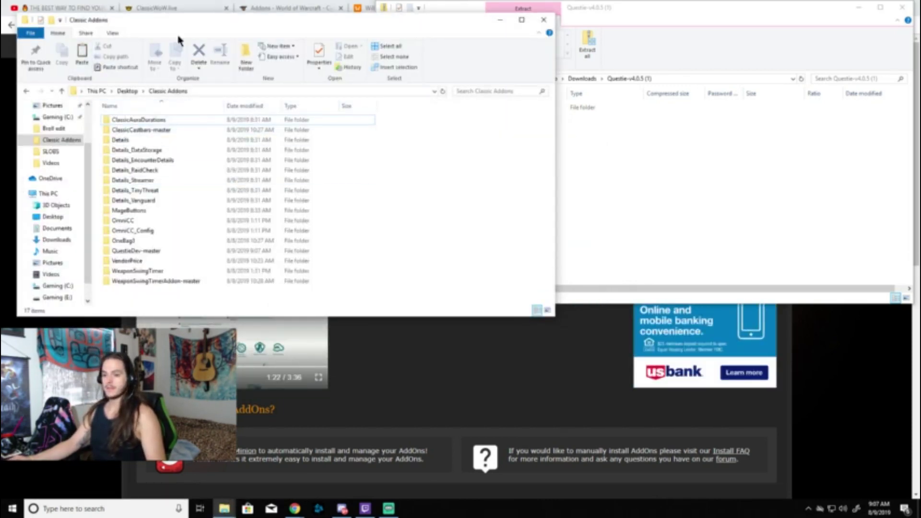
Move the Classic Addons window aside, close the zip window, and expand Gaming (C:) > Program Files (x86).
{"action": "left_click_drag", "start_coordinate": [176, 36], "coordinate": [354, 64]}
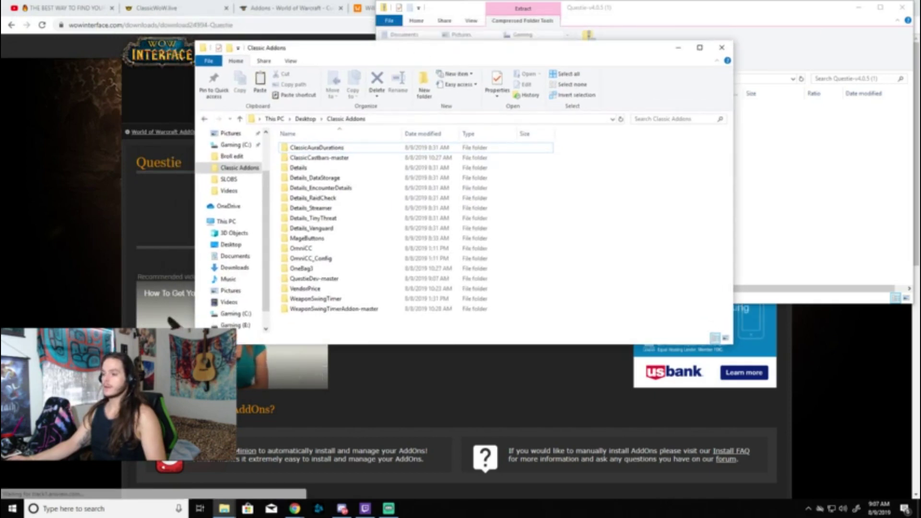
{"action": "left_click", "coordinate": [910, 8]}
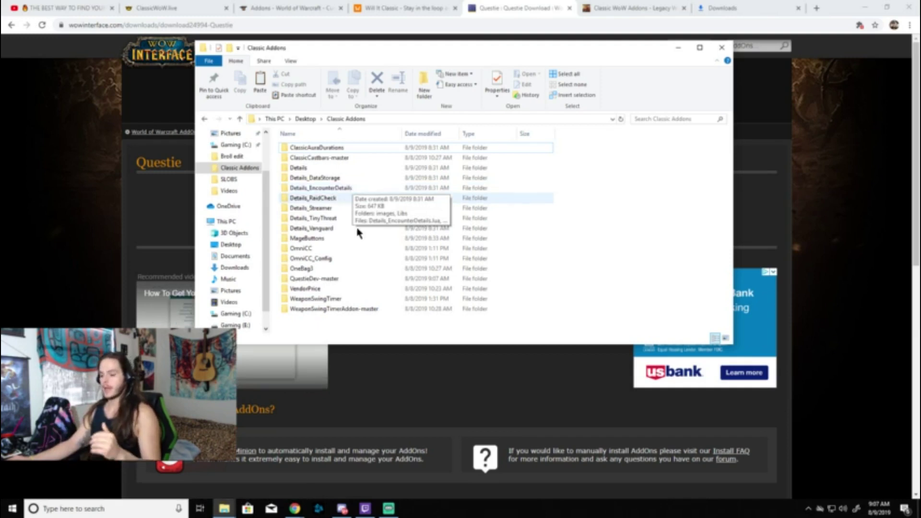
{"action": "scroll", "coordinate": [237, 239], "scroll_direction": "down", "scroll_amount": 1}
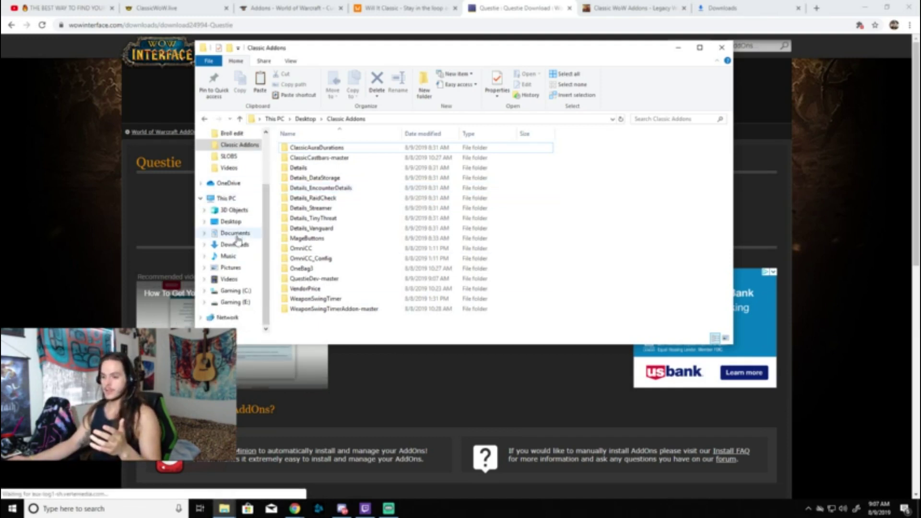
{"action": "left_click", "coordinate": [205, 290]}
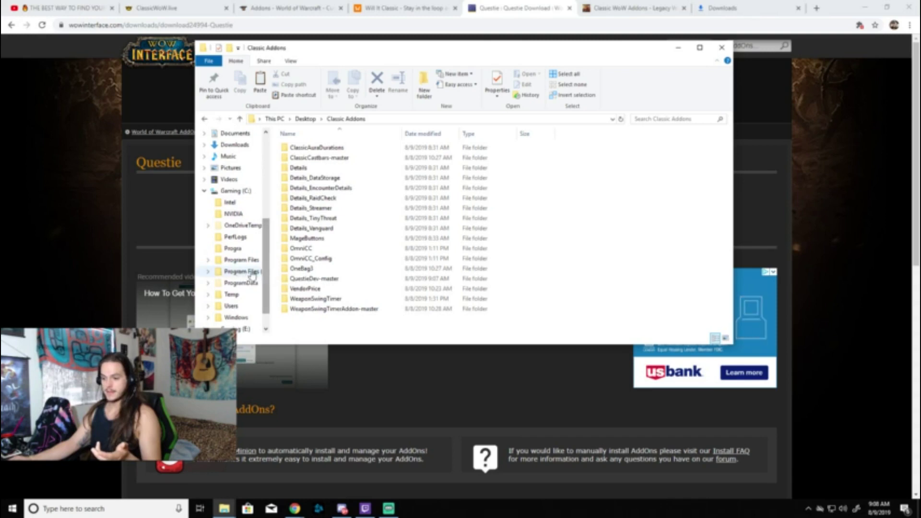
{"action": "left_click", "coordinate": [209, 272]}
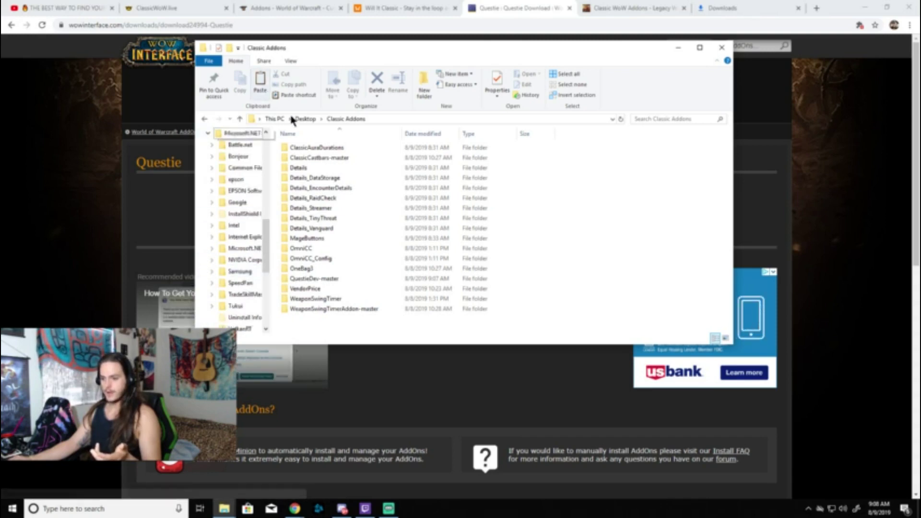
Expand World of Warcraft > _classic_ > Interface > AddOns to show the installed addon folders.
{"action": "scroll", "coordinate": [239, 249], "scroll_direction": "down", "scroll_amount": 4}
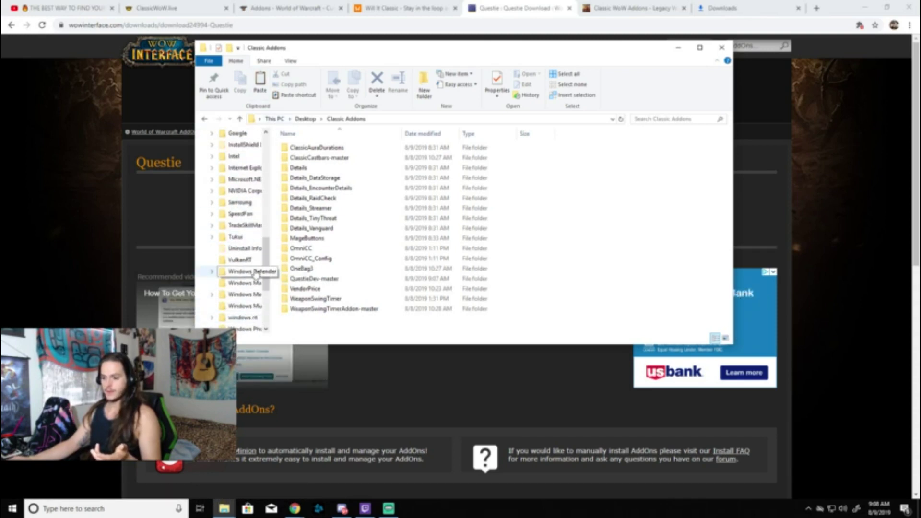
{"action": "left_click", "coordinate": [211, 295]}
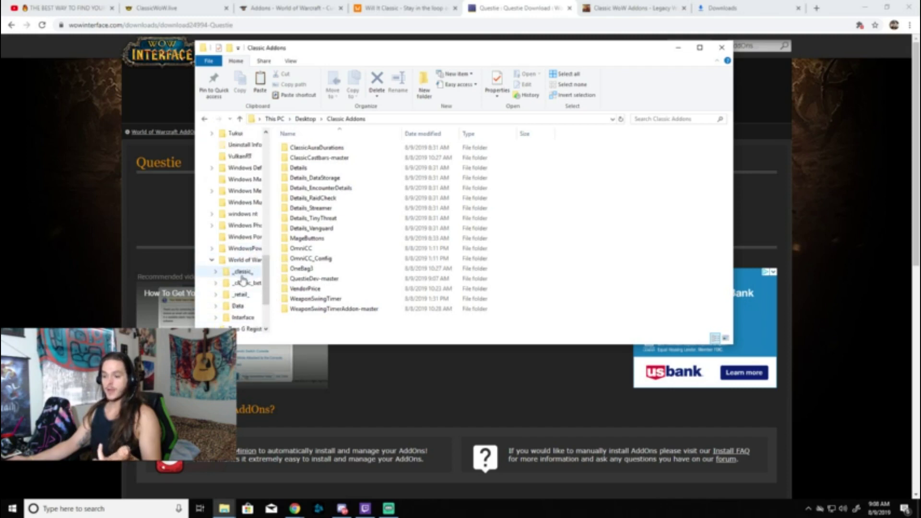
{"action": "left_click", "coordinate": [218, 272]}
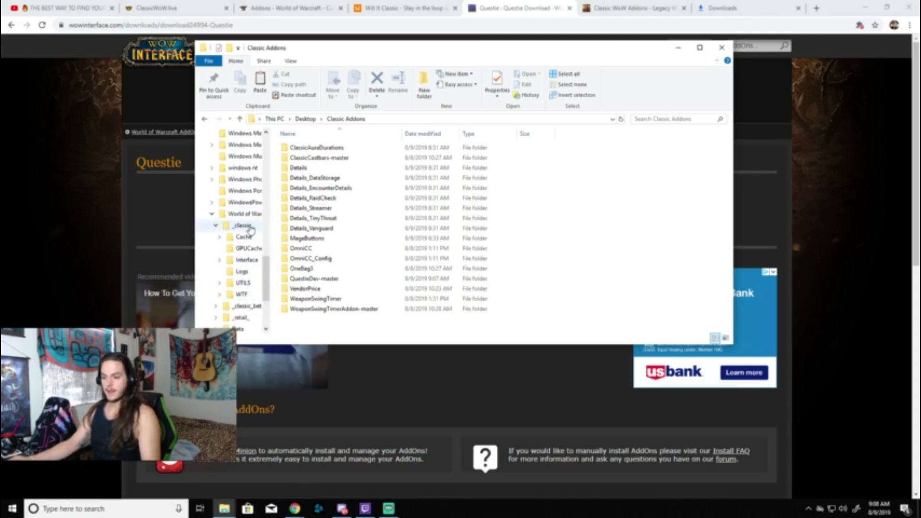
{"action": "left_click", "coordinate": [220, 260]}
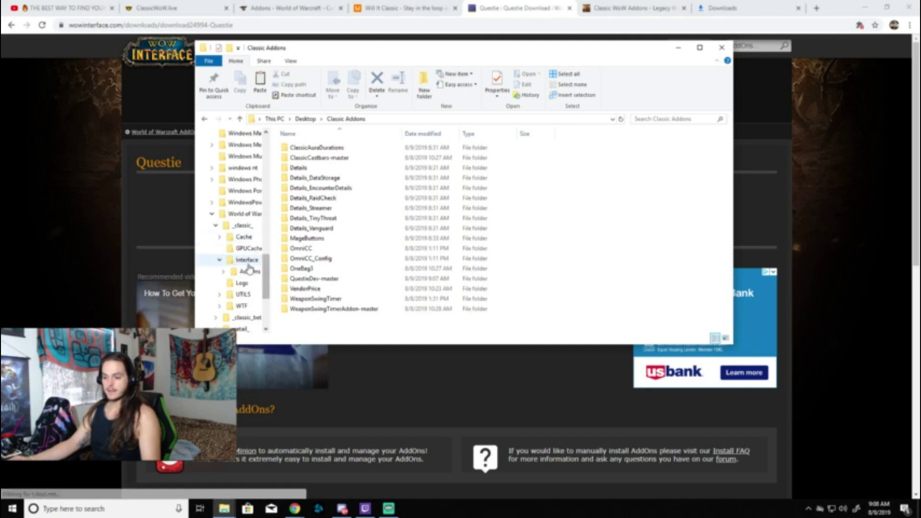
{"action": "left_click", "coordinate": [224, 272]}
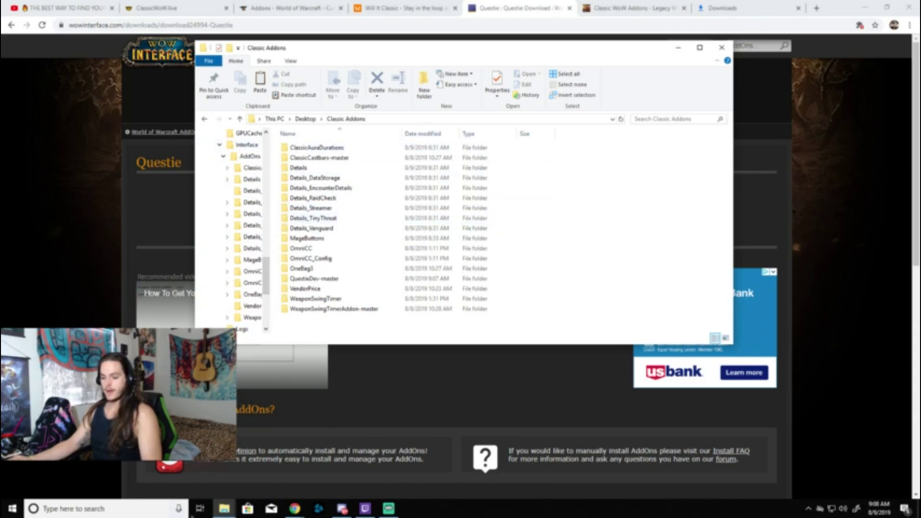
{"action": "mouse_move", "coordinate": [224, 510]}
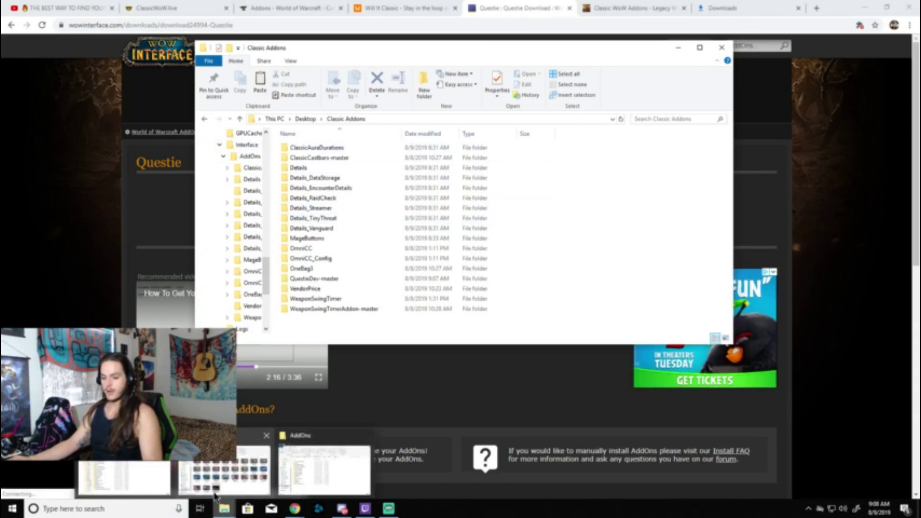
Open a second File Explorer window and go to Gaming (C:) > Program Files (x86).
{"action": "middle_click", "coordinate": [224, 509]}
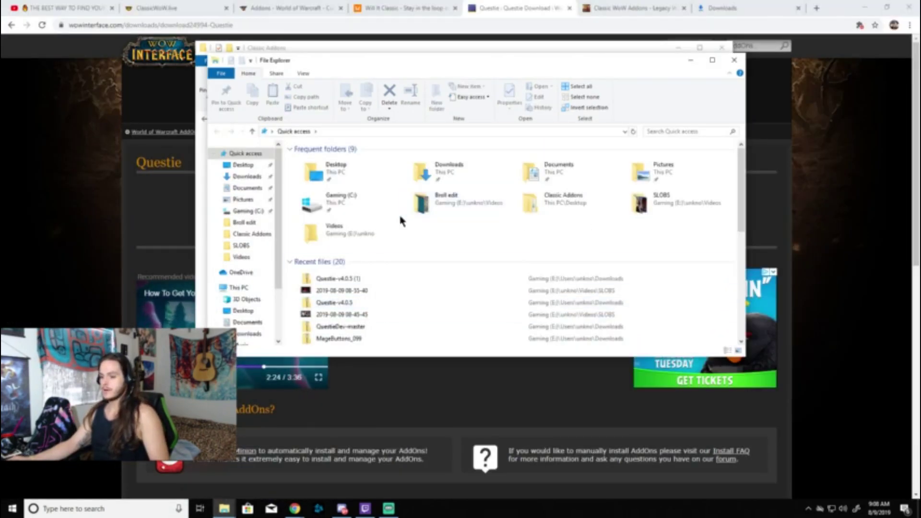
{"action": "left_click", "coordinate": [244, 215]}
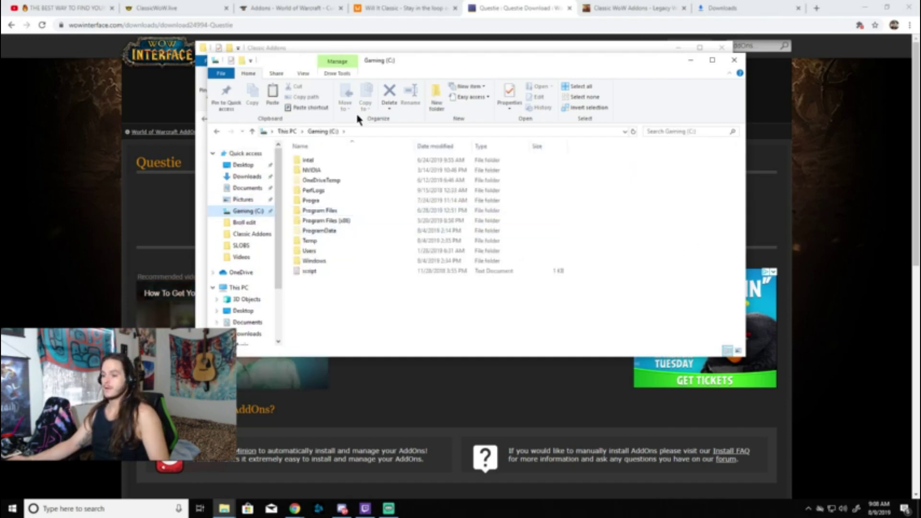
{"action": "left_click", "coordinate": [342, 221]}
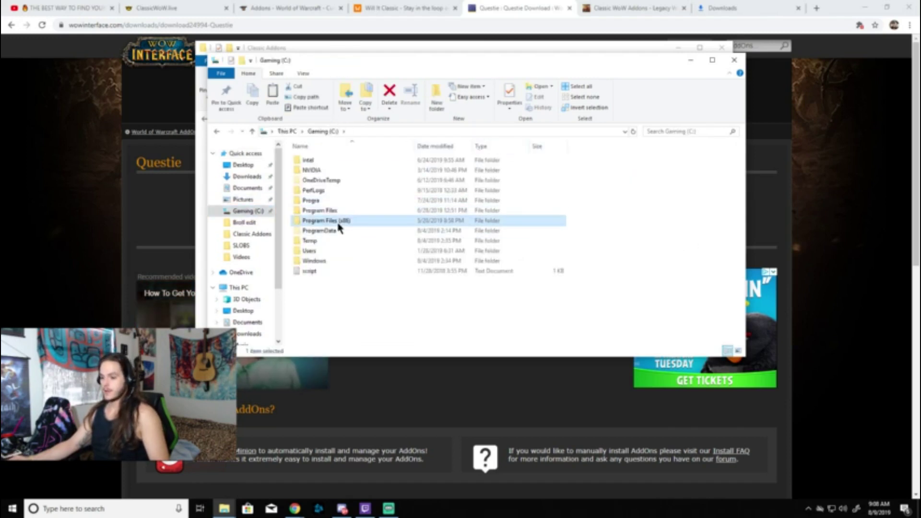
{"action": "double_click", "coordinate": [338, 223]}
Open World of Warcraft > _classic_ > Interface > AddOns and place the window beside Classic Addons.
{"action": "scroll", "coordinate": [393, 213], "scroll_direction": "down", "scroll_amount": 3}
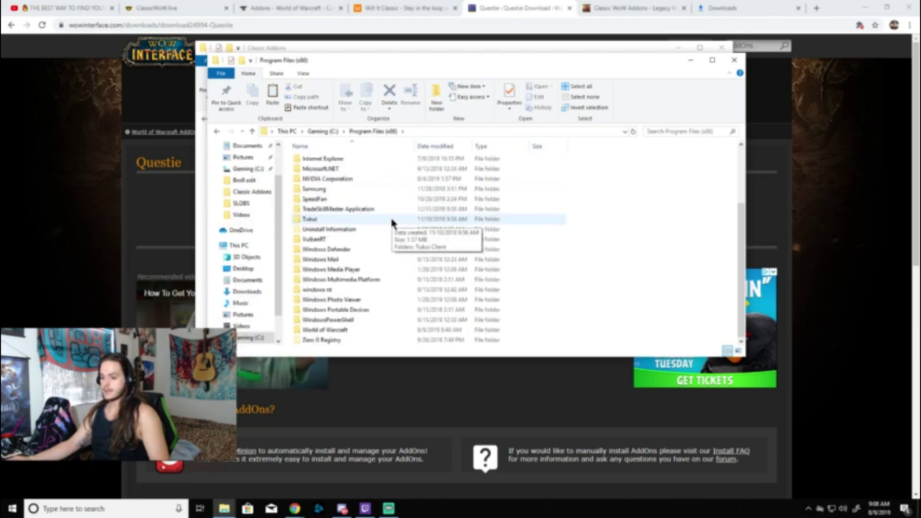
{"action": "double_click", "coordinate": [342, 331]}
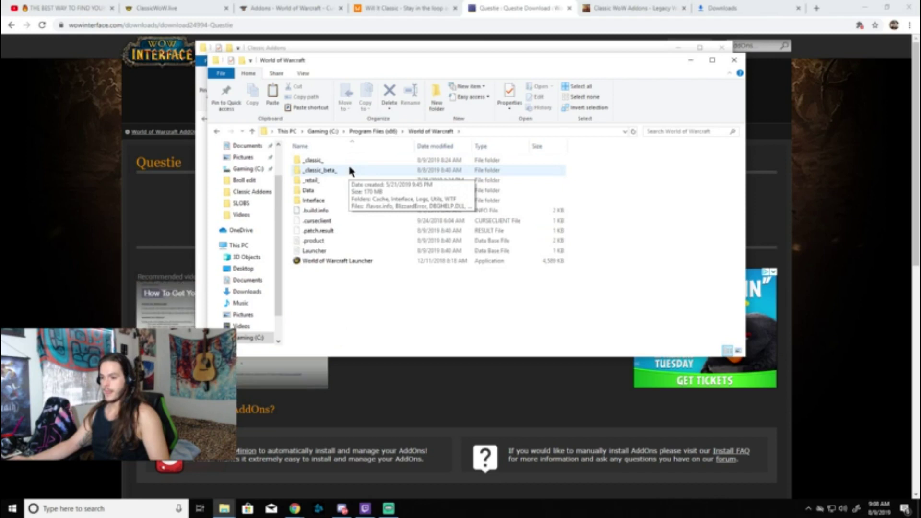
{"action": "left_click", "coordinate": [330, 163]}
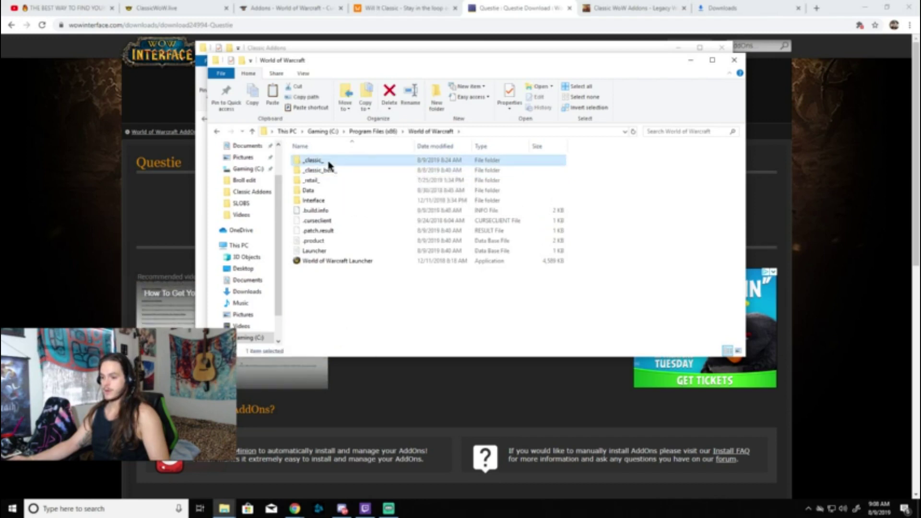
{"action": "double_click", "coordinate": [330, 162]}
{"action": "double_click", "coordinate": [325, 179]}
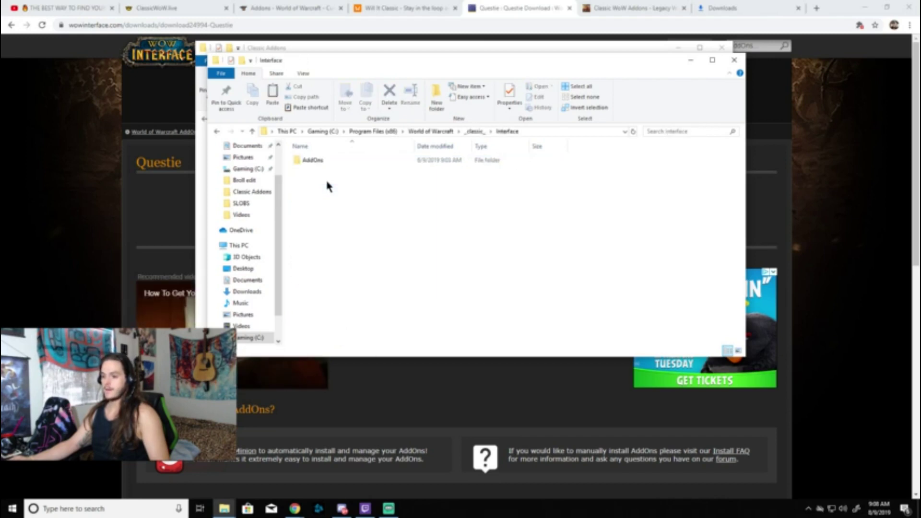
{"action": "double_click", "coordinate": [333, 162]}
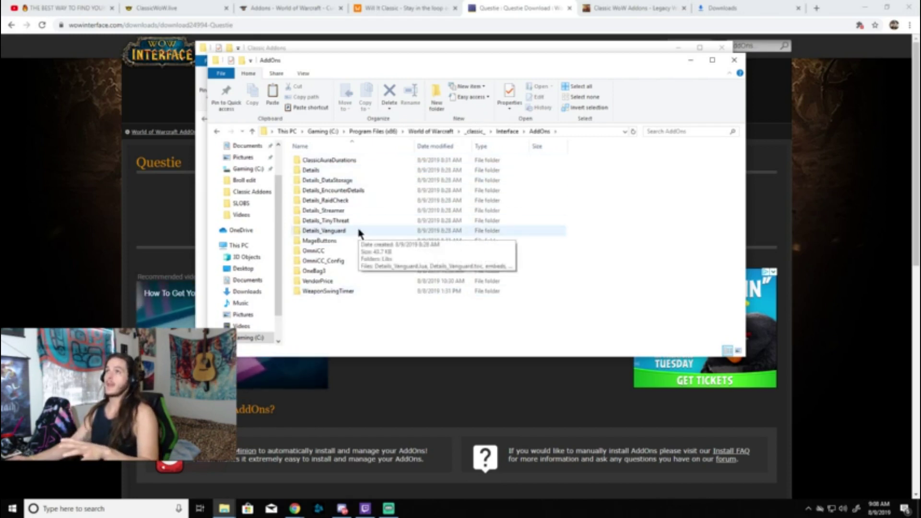
{"action": "left_click_drag", "start_coordinate": [362, 64], "coordinate": [466, 92]}
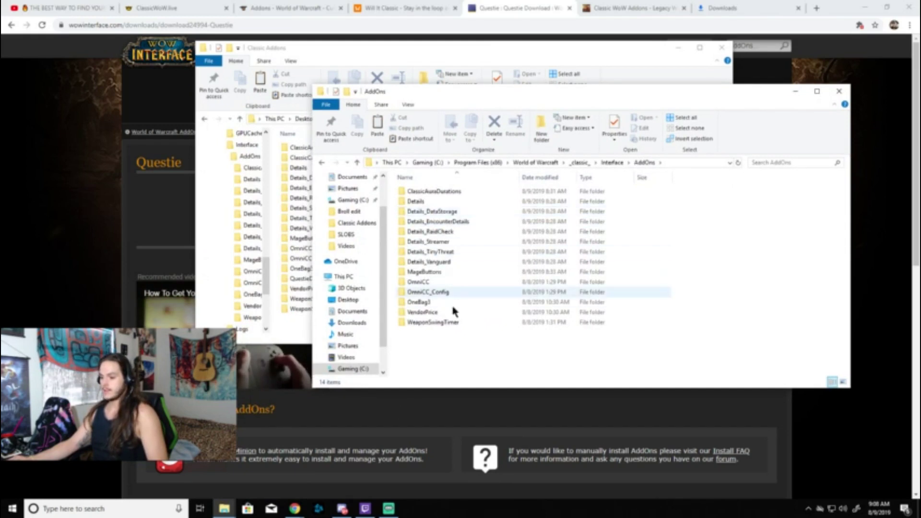
Copy the QuestieDev-master folder from Classic Addons and paste it into the game's AddOns folder.
{"action": "left_click", "coordinate": [398, 48]}
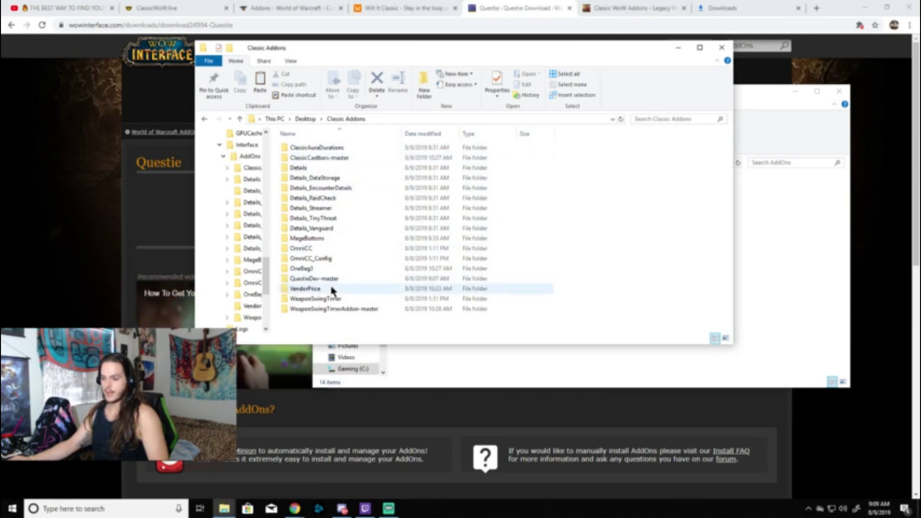
{"action": "right_click", "coordinate": [315, 278]}
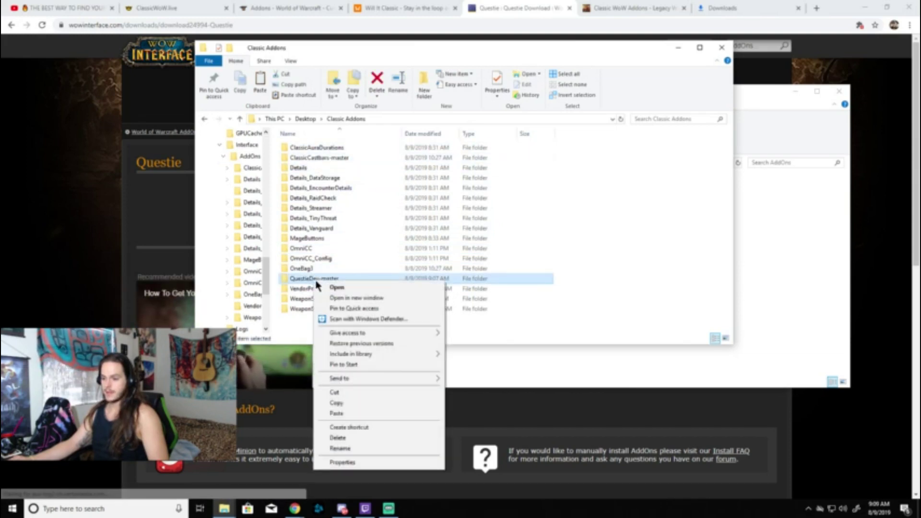
{"action": "left_click", "coordinate": [359, 403]}
{"action": "left_click", "coordinate": [798, 289]}
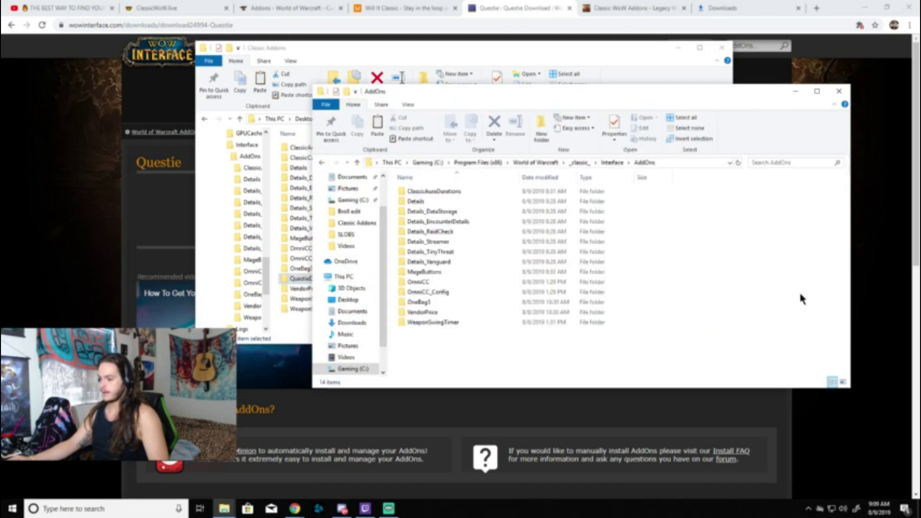
{"action": "right_click", "coordinate": [462, 357]}
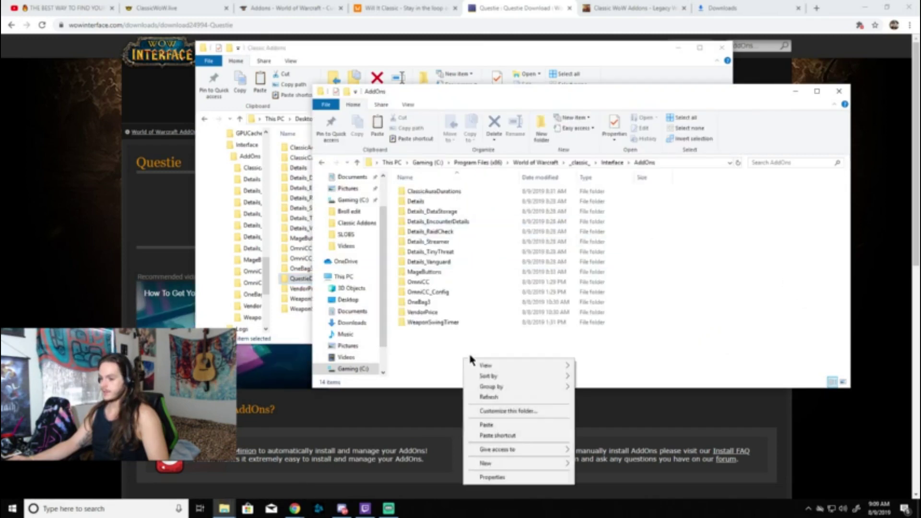
{"action": "left_click", "coordinate": [494, 425]}
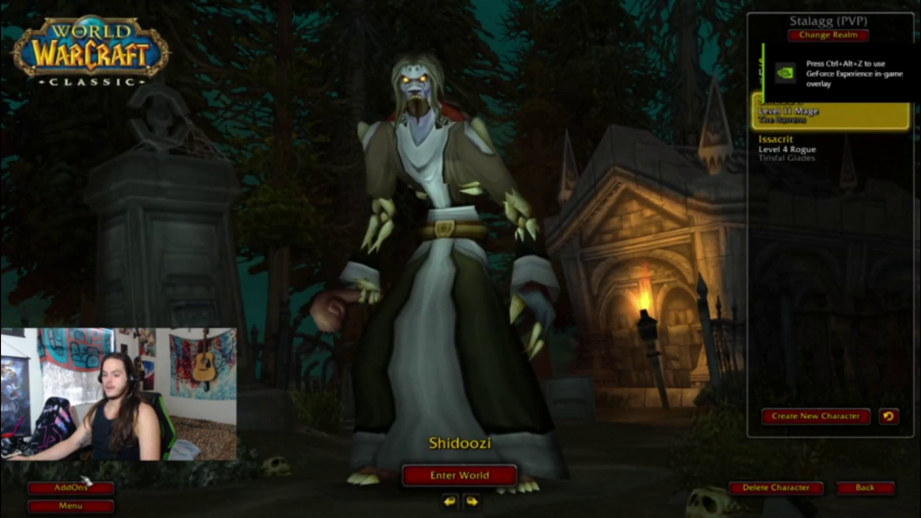
Open the AddOn List at character select to confirm Questie v4.0.5 Alpha is enabled.
{"action": "left_click", "coordinate": [70, 487]}
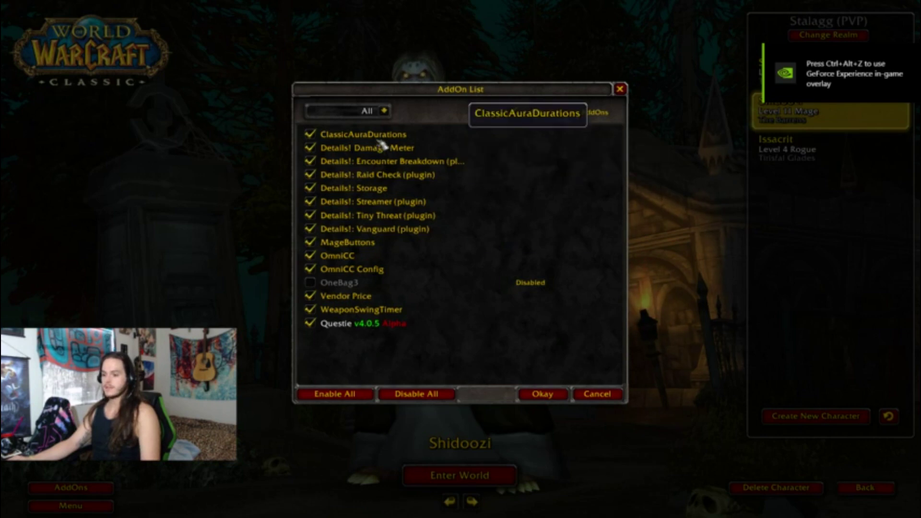